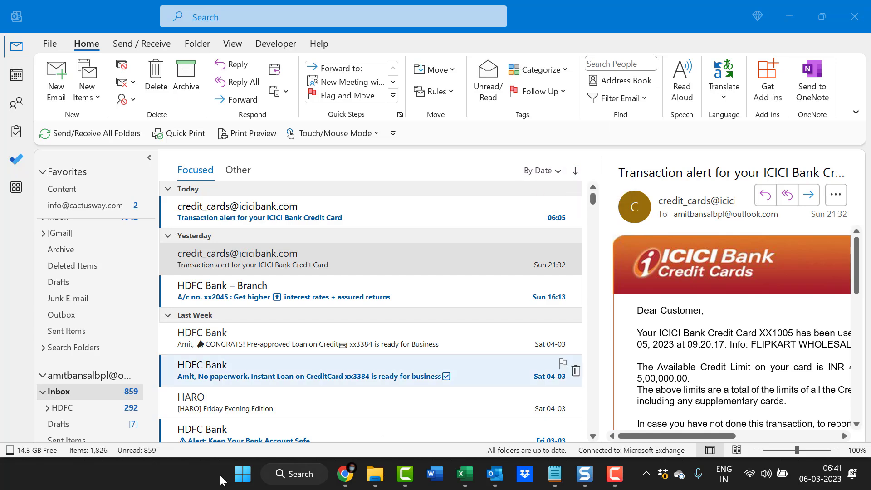
Start a new email and paste the greeting text over the signature.
{"action": "left_click", "coordinate": [81, 393]}
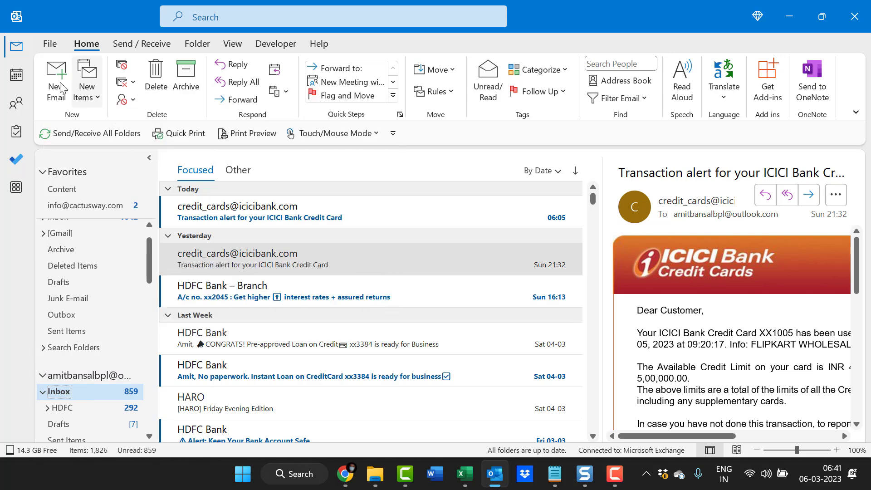
{"action": "left_click", "coordinate": [53, 76]}
{"action": "key", "text": "ctrl+a"}
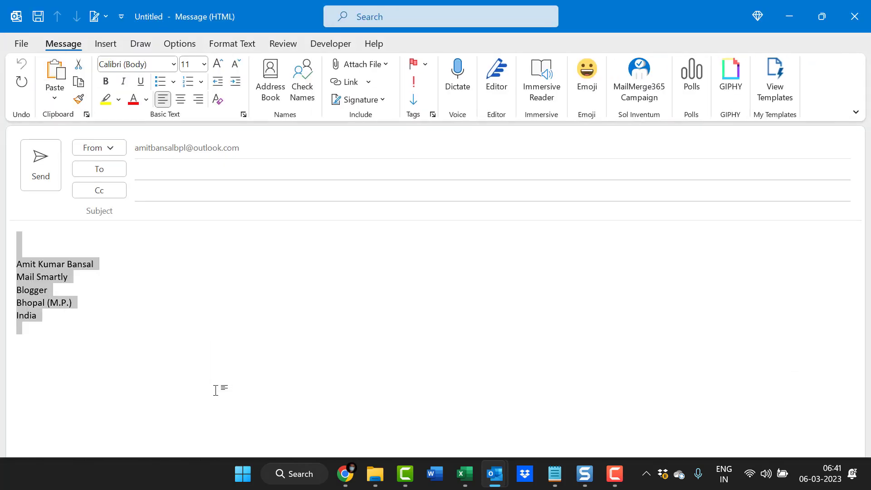
{"action": "type", "text": "Hello, Everyone,  Don't Format to Subscribe this Channel."}
Address the email to the matching contact and enter the subject 'TEST MAIL'.
{"action": "left_click", "coordinate": [151, 171]}
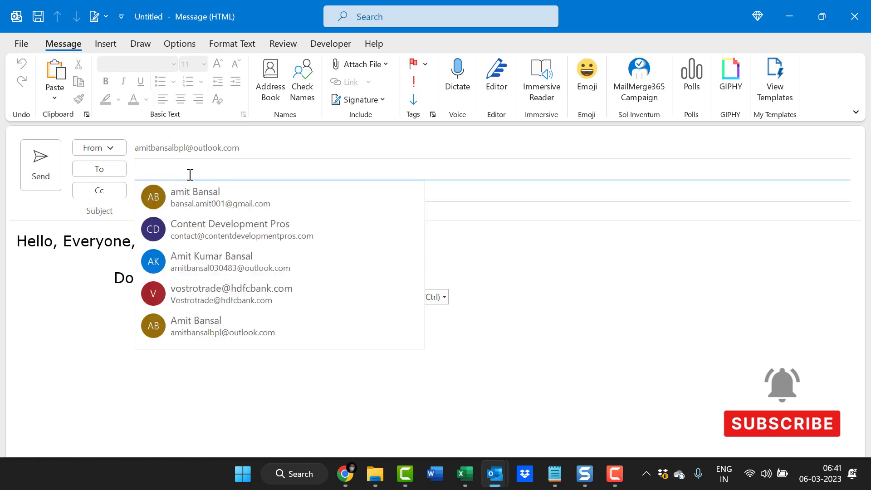
{"action": "type", "text": "ami"}
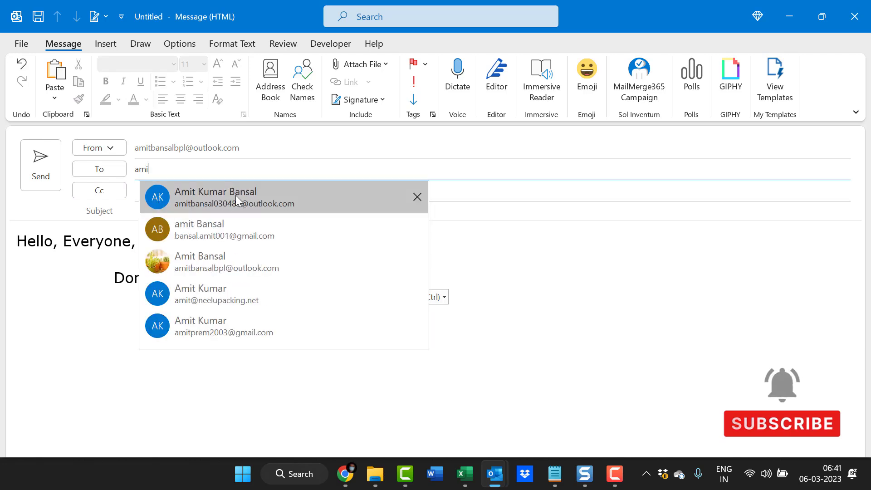
{"action": "left_click", "coordinate": [236, 195]}
{"action": "left_click", "coordinate": [177, 209]}
{"action": "type", "text": "T"}
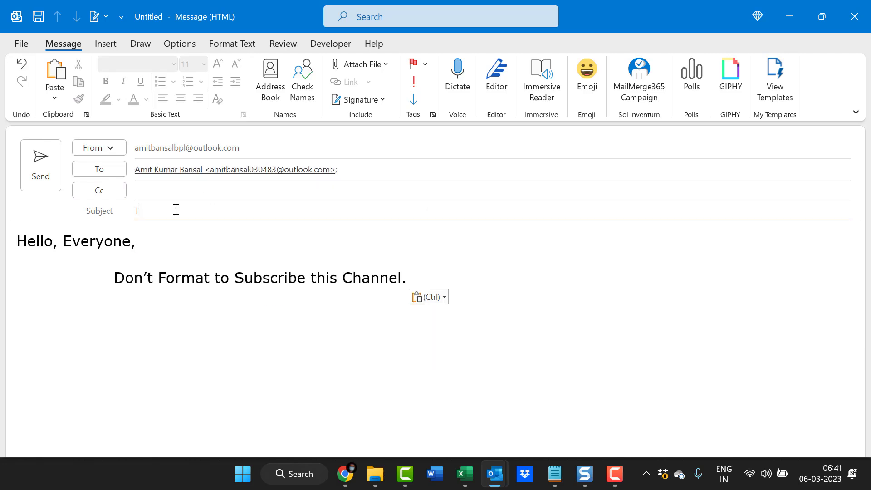
{"action": "type", "text": "EST MAIL"}
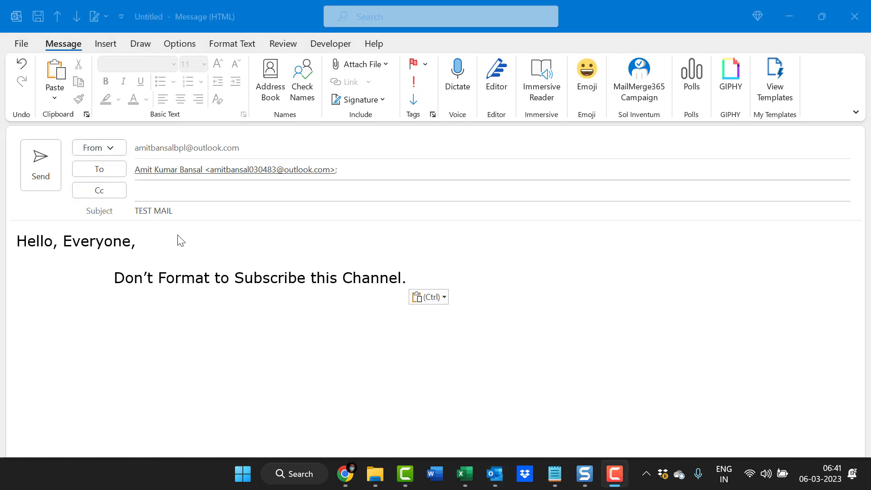
Use Delay Delivery so the message is not delivered before 07-03-2023 at 12:00.
{"action": "left_click", "coordinate": [178, 43]}
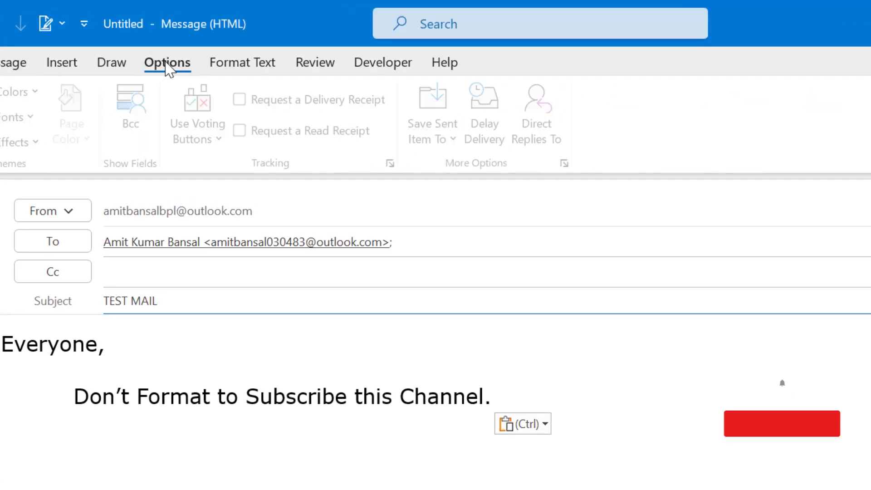
{"action": "left_click", "coordinate": [566, 391]}
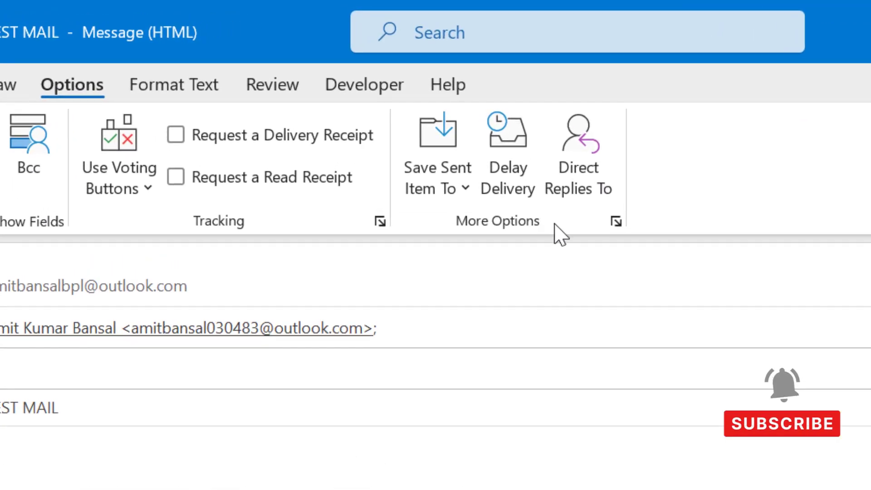
{"action": "left_click", "coordinate": [527, 150]}
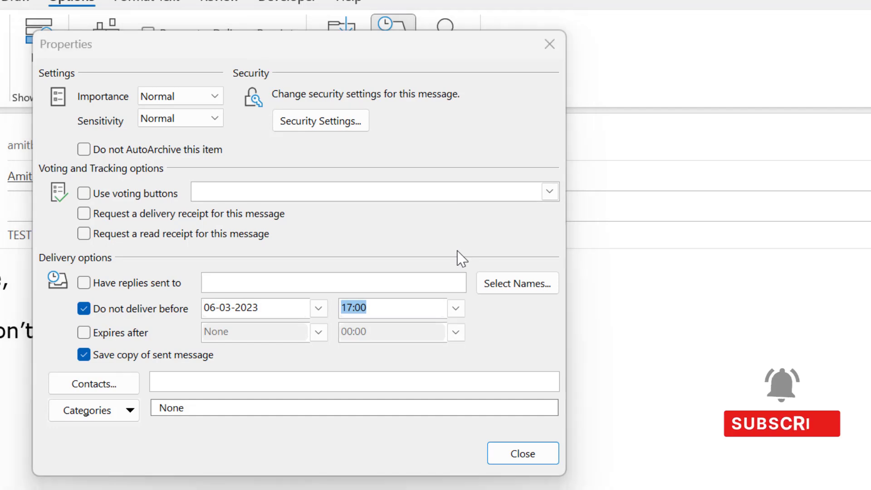
{"action": "left_click", "coordinate": [612, 90]}
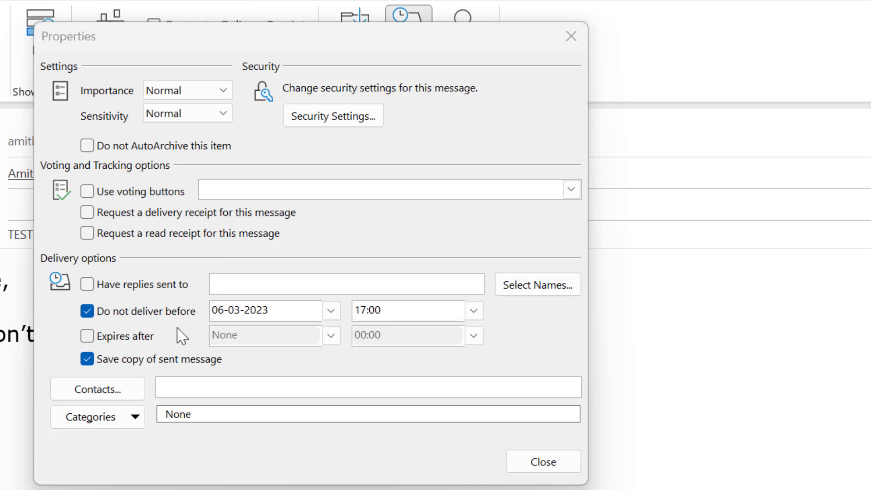
{"action": "left_click", "coordinate": [332, 312]}
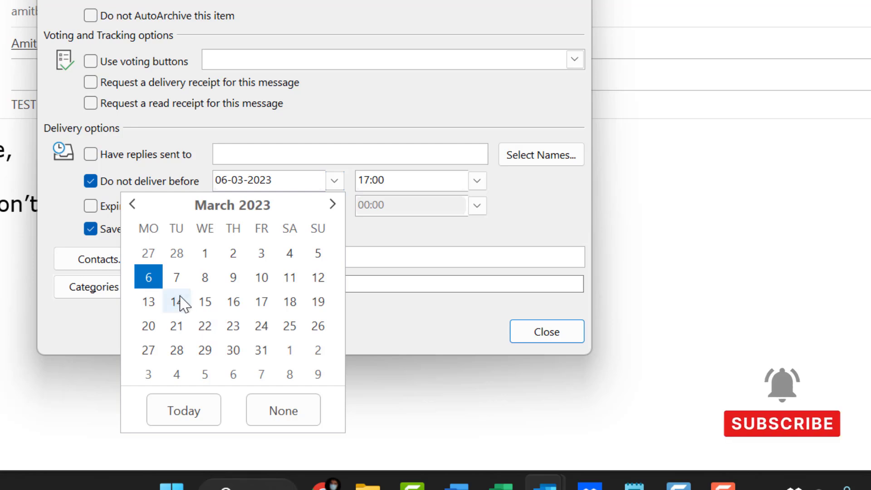
{"action": "left_click", "coordinate": [178, 278]}
{"action": "left_click", "coordinate": [477, 181]}
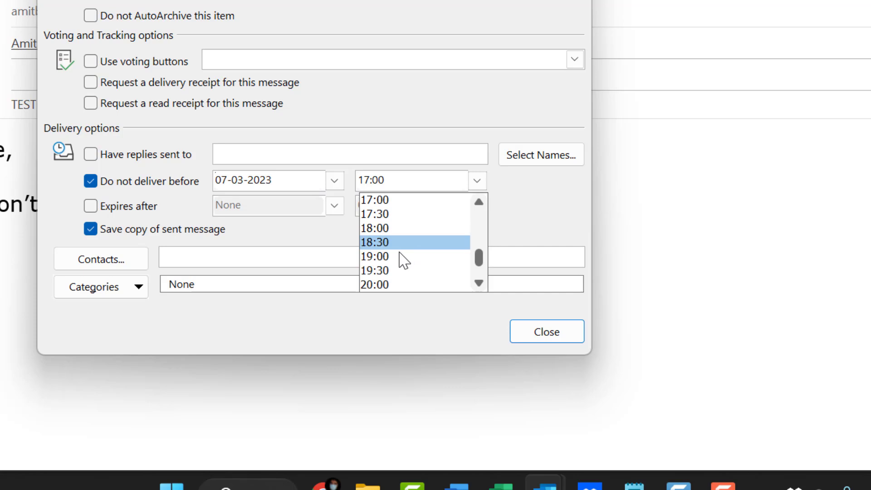
{"action": "left_click_drag", "start_coordinate": [479, 258], "coordinate": [486, 247]}
{"action": "left_click", "coordinate": [404, 242]}
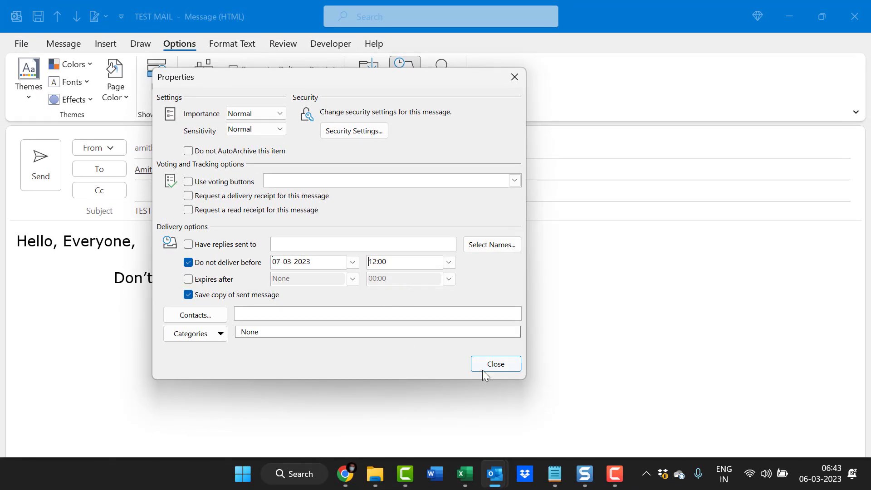
{"action": "left_click", "coordinate": [501, 360]}
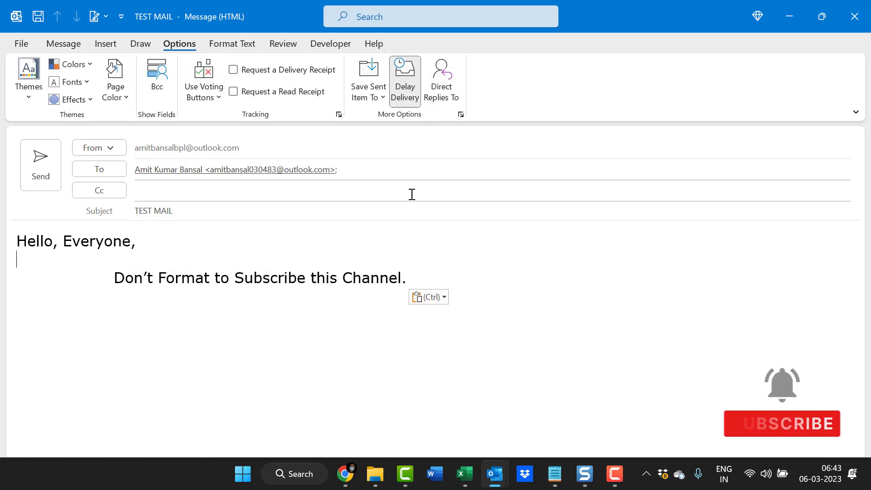
Send the delayed TEST MAIL and open the Outbox where it waits.
{"action": "left_click", "coordinate": [42, 167]}
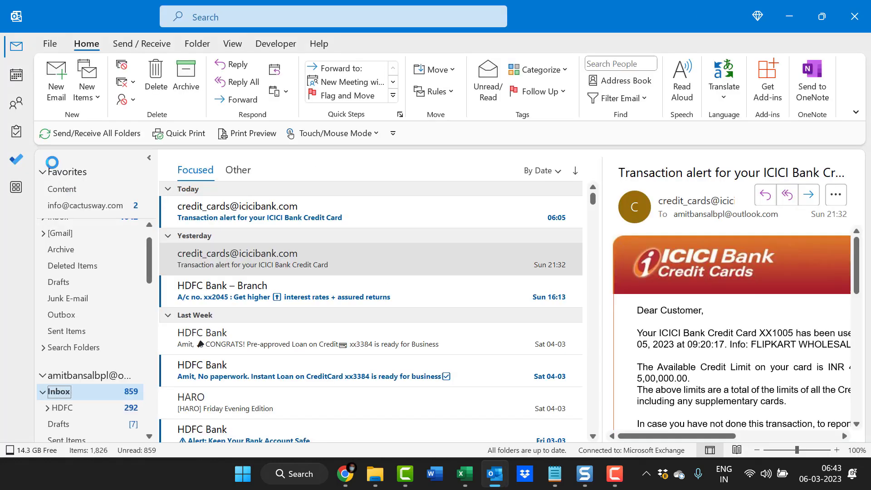
{"action": "scroll", "coordinate": [104, 319], "scroll_direction": "down", "scroll_amount": 2}
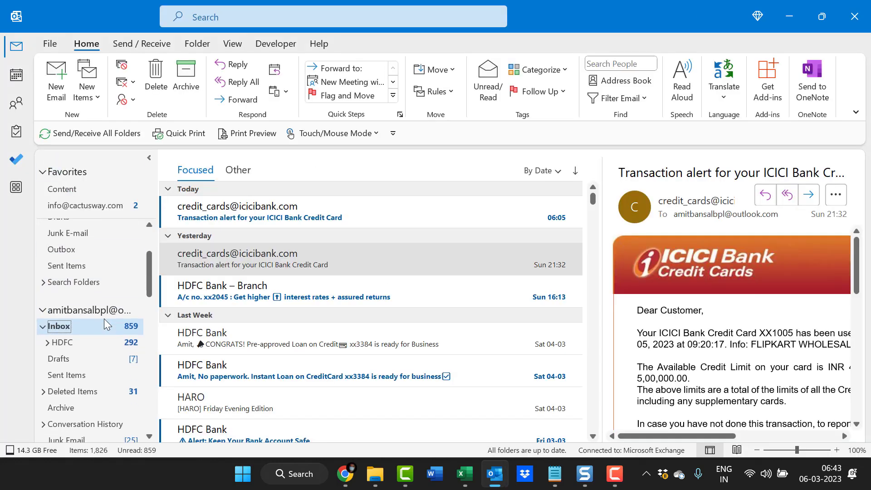
{"action": "scroll", "coordinate": [105, 319], "scroll_direction": "down", "scroll_amount": 2}
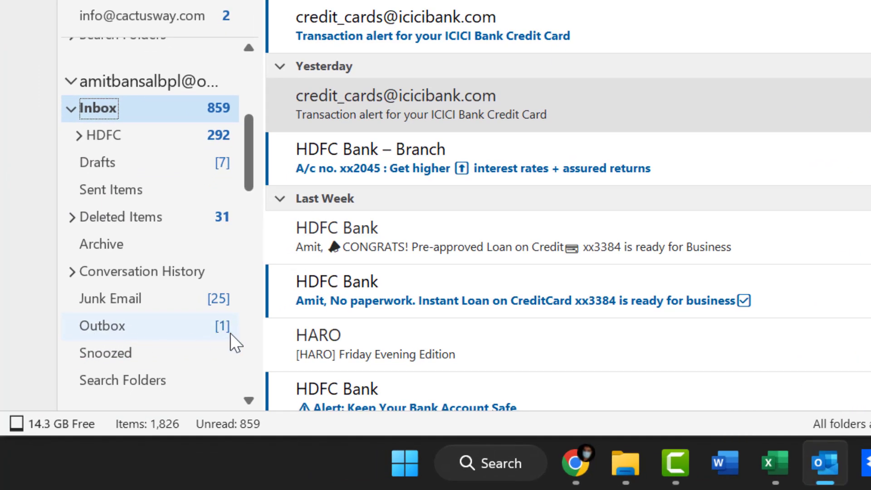
{"action": "left_click", "coordinate": [148, 330]}
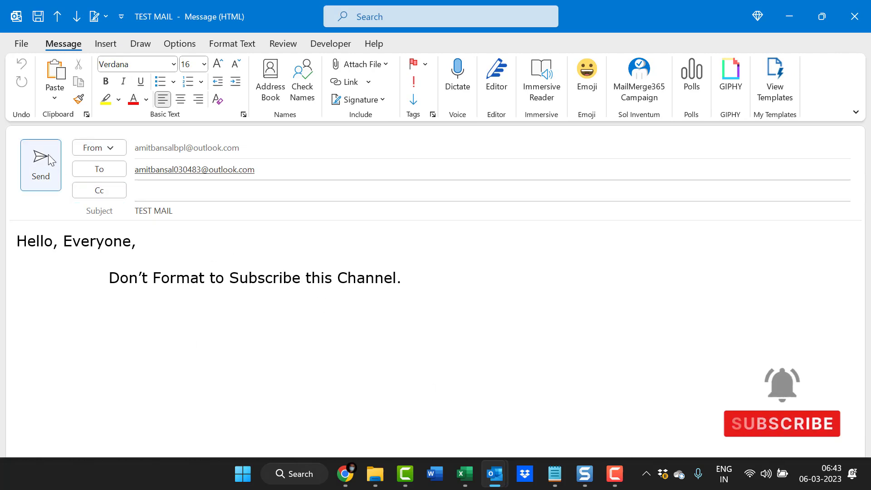
Check the delivery delay in the message properties, then close it without saving.
{"action": "left_click", "coordinate": [180, 44]}
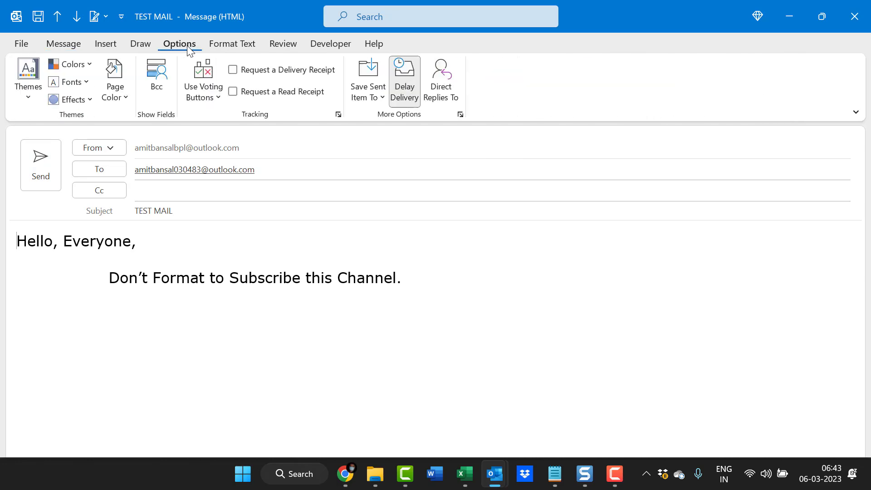
{"action": "left_click", "coordinate": [403, 75]}
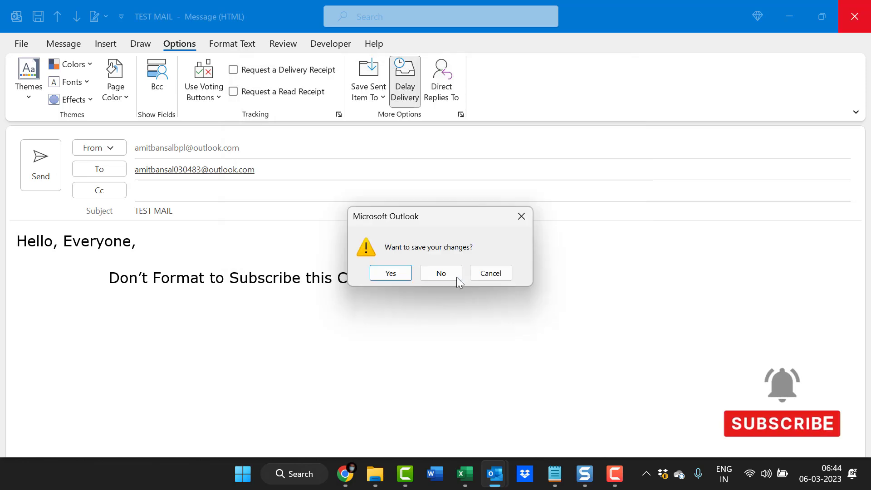
{"action": "left_click", "coordinate": [439, 271]}
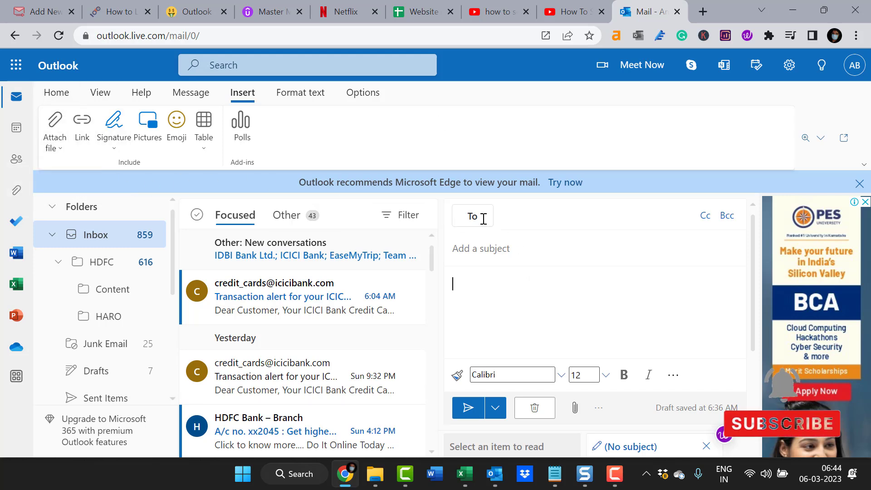
Paste the 'Hello, Everyone,' greeting, add the suggested contact, and enter subject 'Test Mail'.
{"action": "type", "text": "Hello, Everyone,  Don’t Format to Subscribe this Channel."}
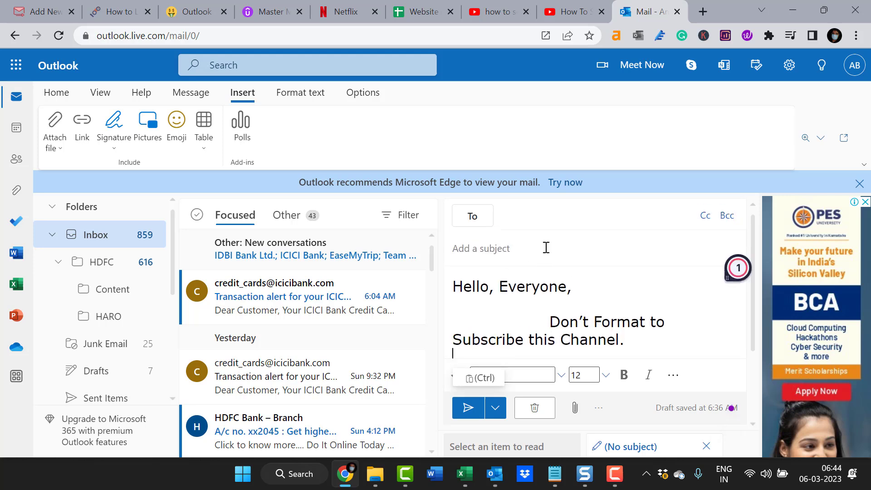
{"action": "left_click", "coordinate": [553, 216]}
{"action": "type", "text": "ami"}
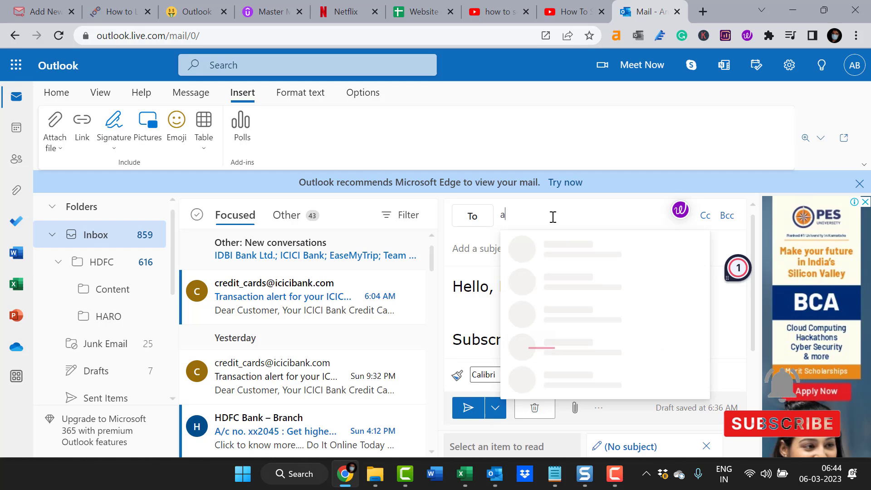
{"action": "left_click", "coordinate": [536, 246]}
{"action": "left_click", "coordinate": [536, 246]}
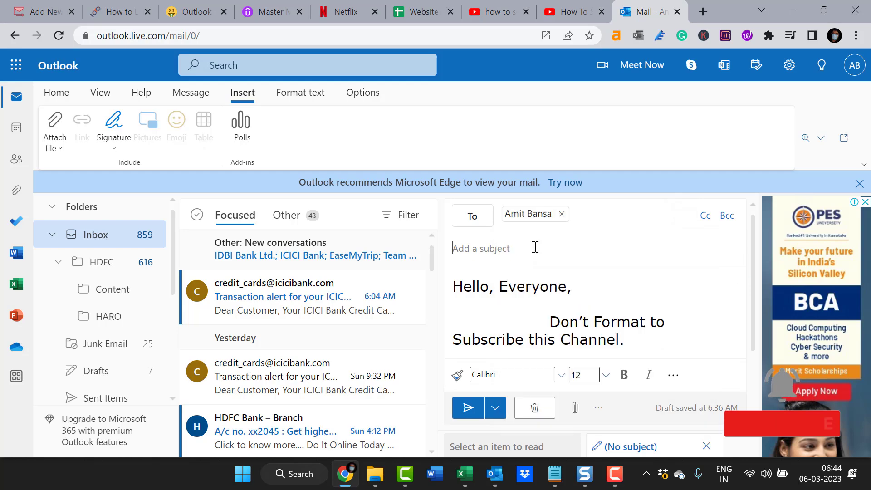
{"action": "type", "text": "Test Mail"}
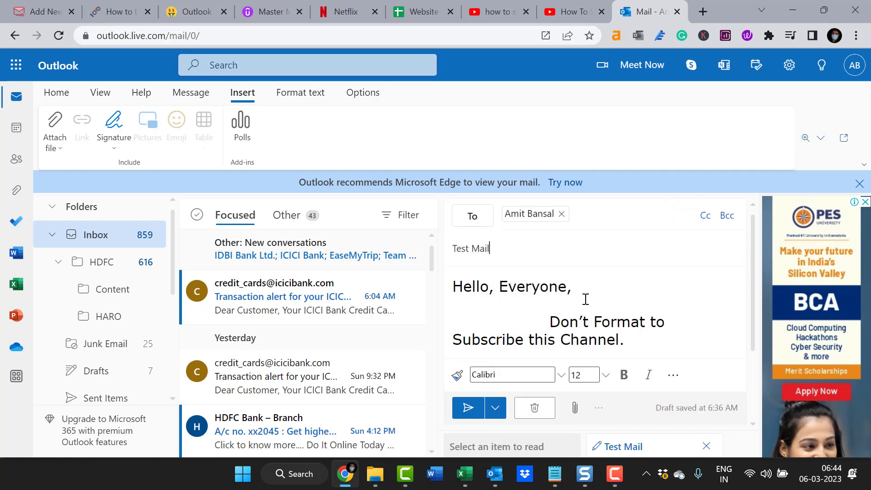
{"action": "scroll", "coordinate": [586, 299], "scroll_direction": "down", "scroll_amount": 2}
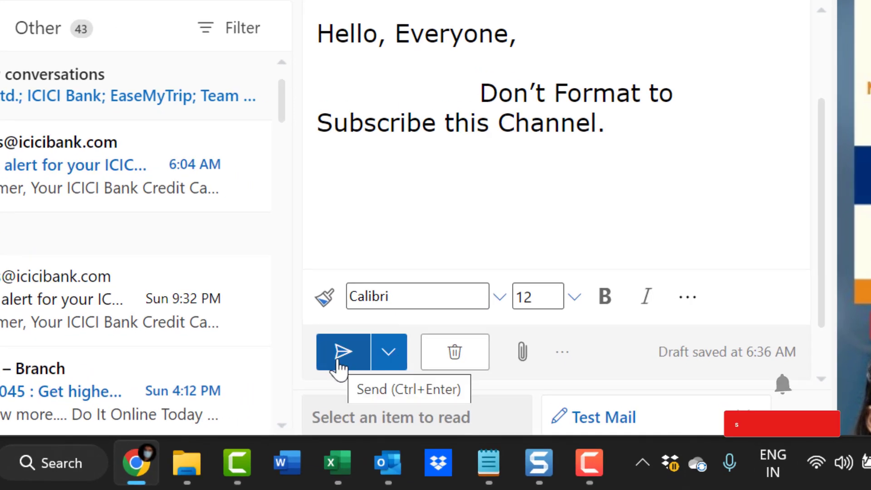
Schedule the send for a custom time of 7 March 2023 at 12:00 PM.
{"action": "left_click", "coordinate": [389, 353]}
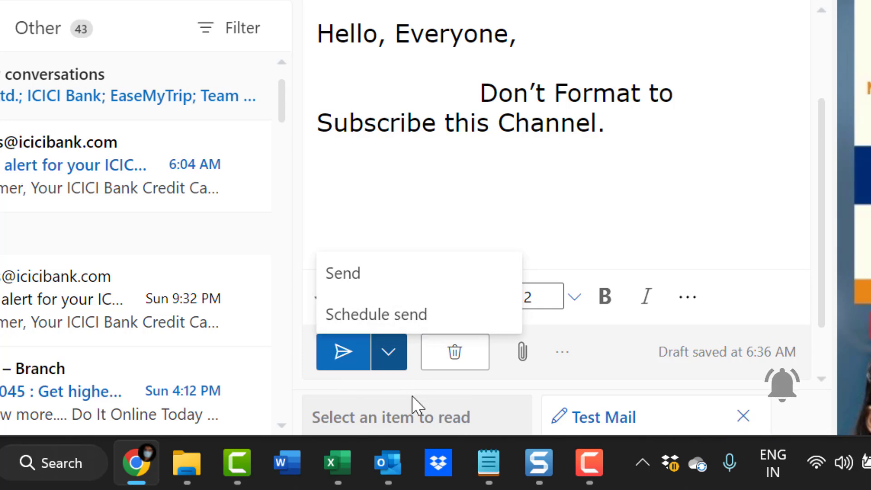
{"action": "left_click", "coordinate": [417, 317]}
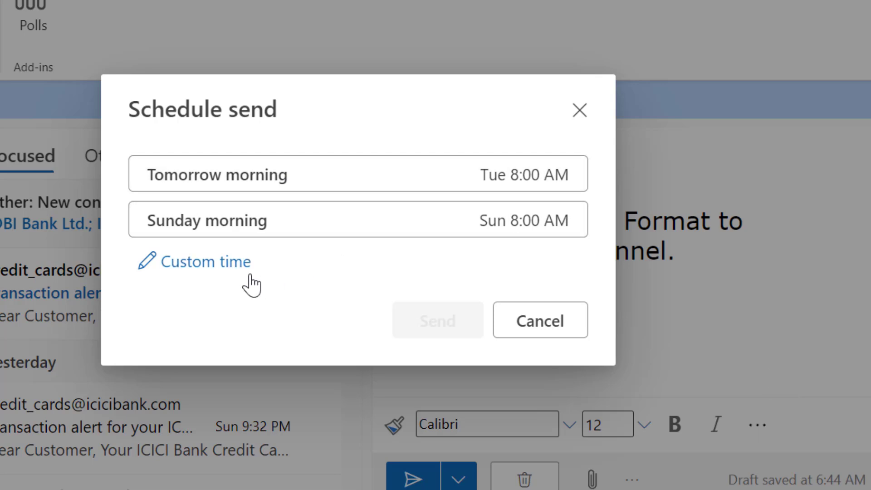
{"action": "left_click", "coordinate": [200, 268]}
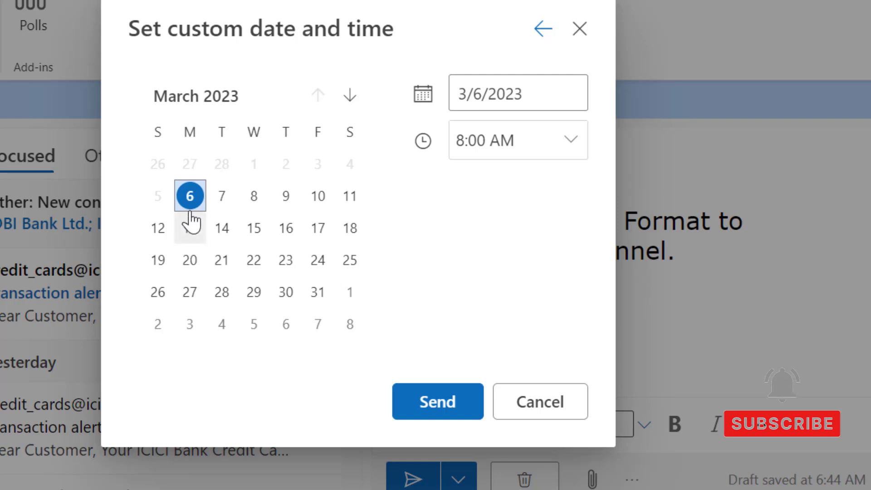
{"action": "left_click", "coordinate": [222, 203]}
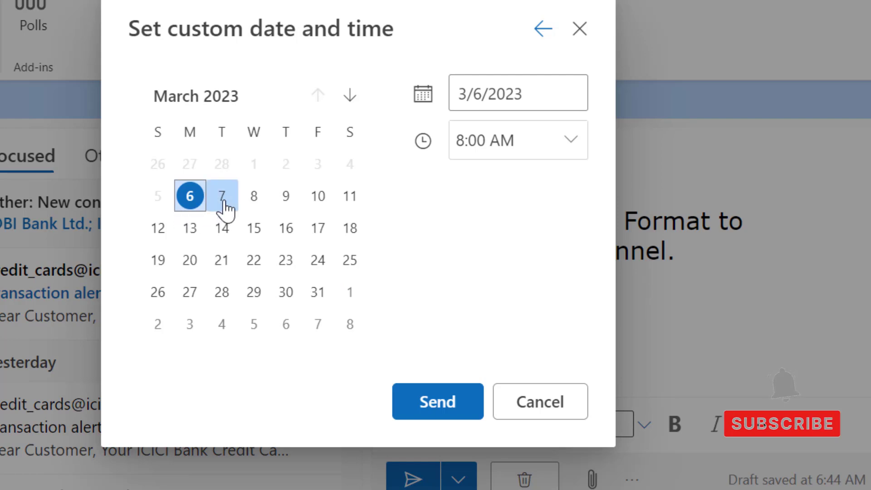
{"action": "left_click", "coordinate": [567, 149]}
{"action": "scroll", "coordinate": [526, 313], "scroll_direction": "down", "scroll_amount": 5}
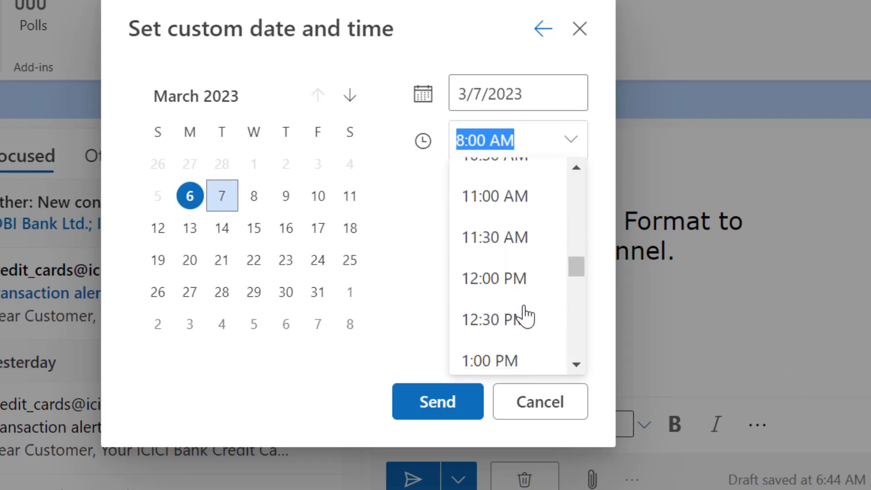
{"action": "left_click", "coordinate": [504, 279]}
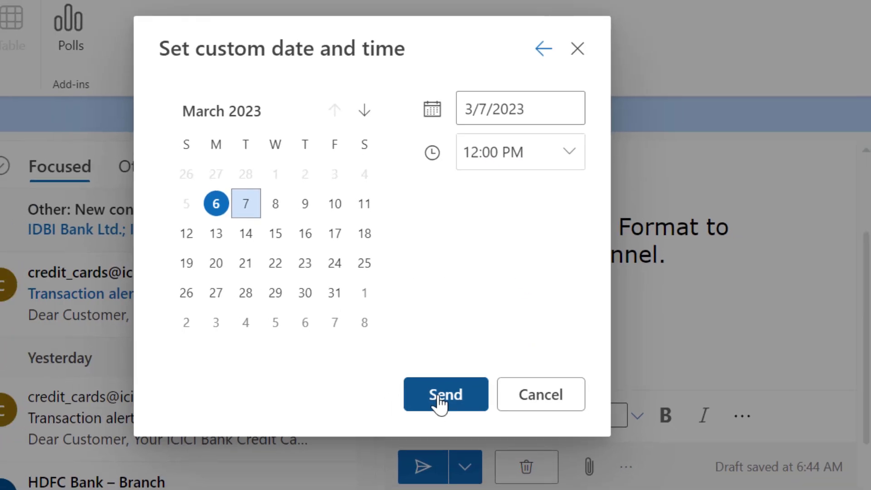
{"action": "left_click", "coordinate": [430, 407]}
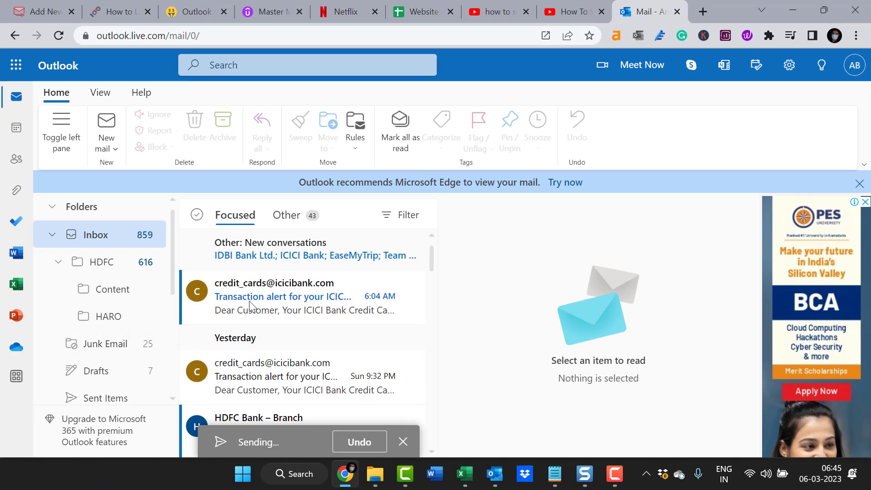
Open the Test Mail draft in Drafts, showing it scheduled for Tuesday, then close its pop-out.
{"action": "scroll", "coordinate": [145, 313], "scroll_direction": "down", "scroll_amount": 3}
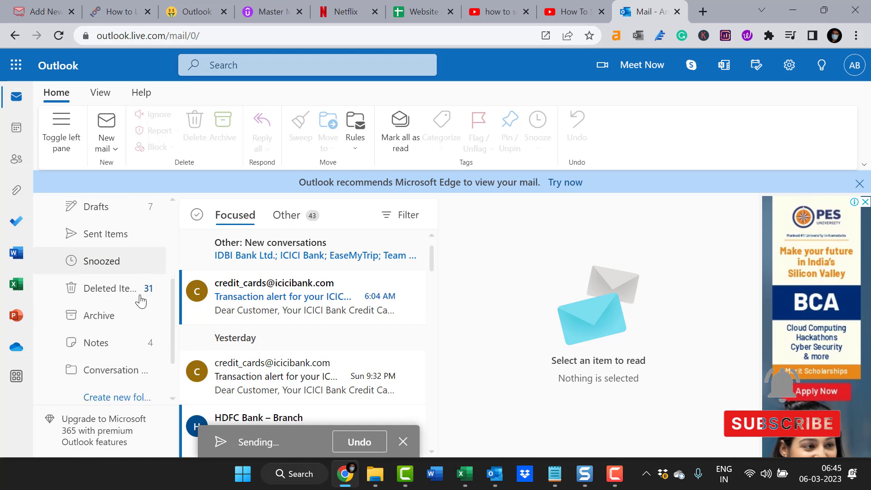
{"action": "scroll", "coordinate": [141, 302], "scroll_direction": "down", "scroll_amount": 1}
{"action": "scroll", "coordinate": [118, 299], "scroll_direction": "up", "scroll_amount": 3}
{"action": "left_click", "coordinate": [97, 295]}
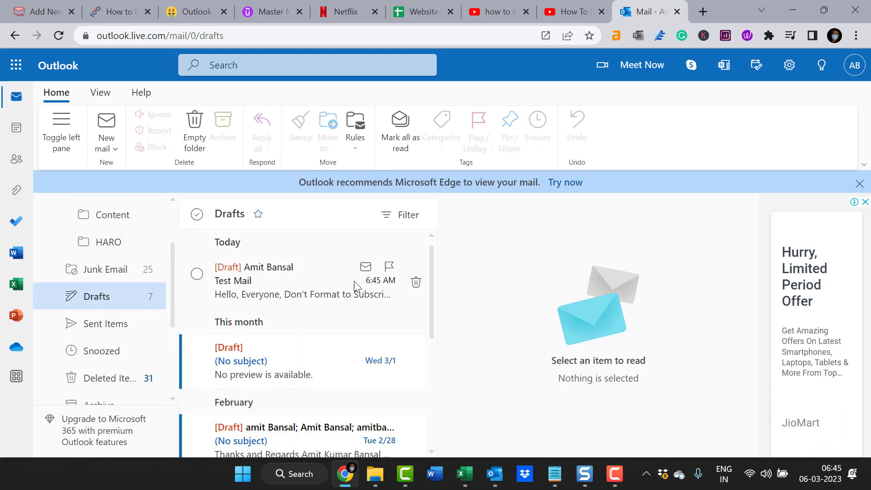
{"action": "double_click", "coordinate": [282, 282]}
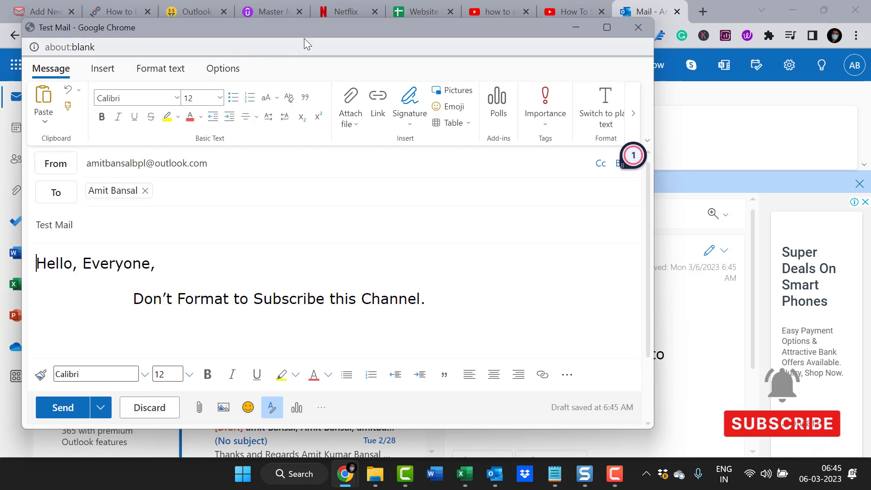
{"action": "left_click_drag", "start_coordinate": [314, 31], "coordinate": [251, 89]}
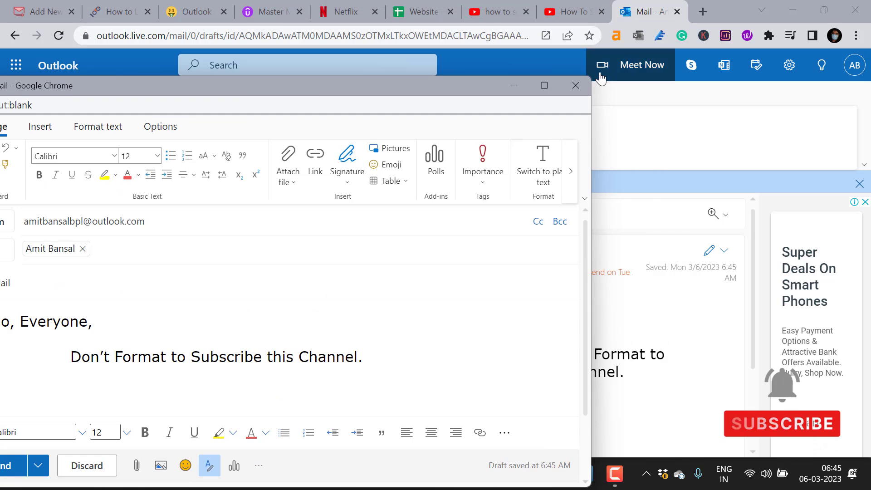
{"action": "left_click", "coordinate": [582, 85]}
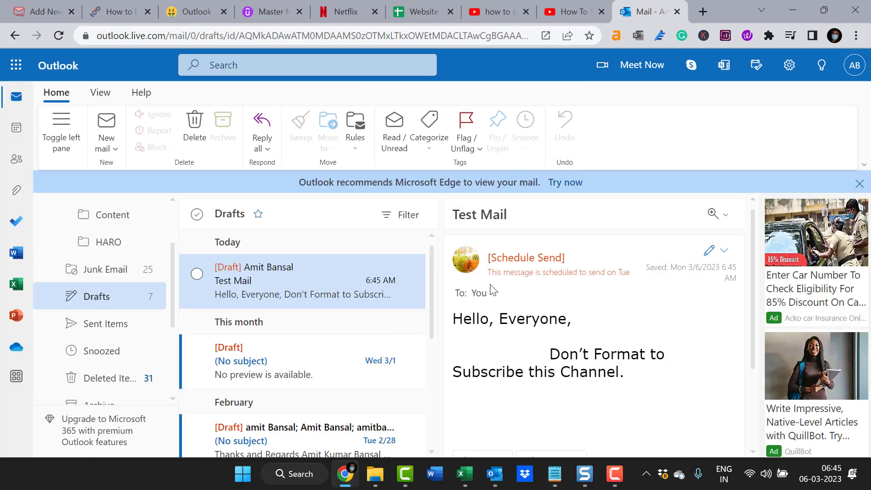